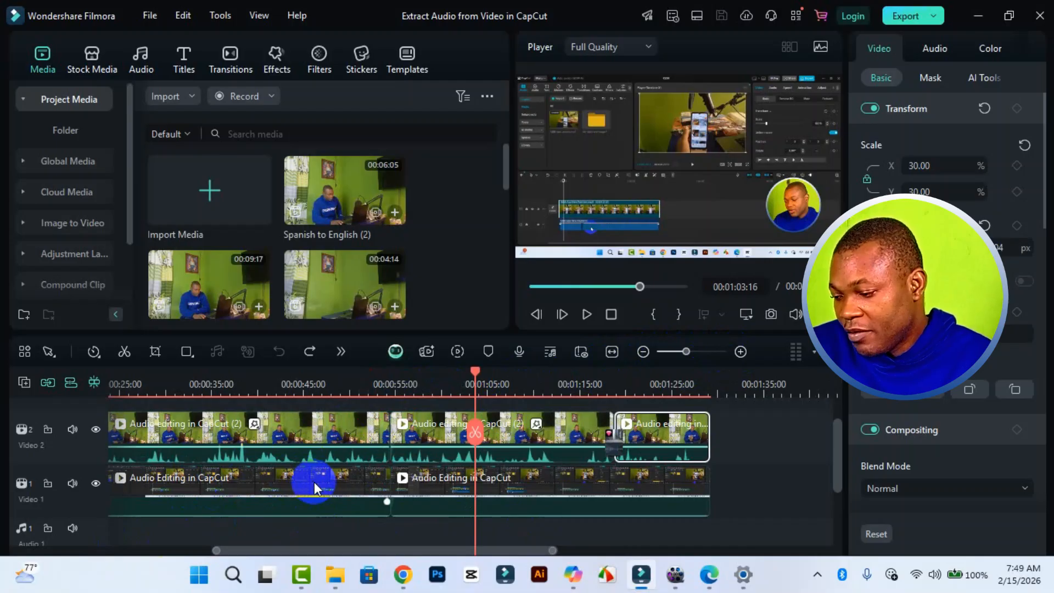
Try deleting the opening webcam clip on the Video 2 track, and undo the deletion.
{"action": "left_click", "coordinate": [185, 548]}
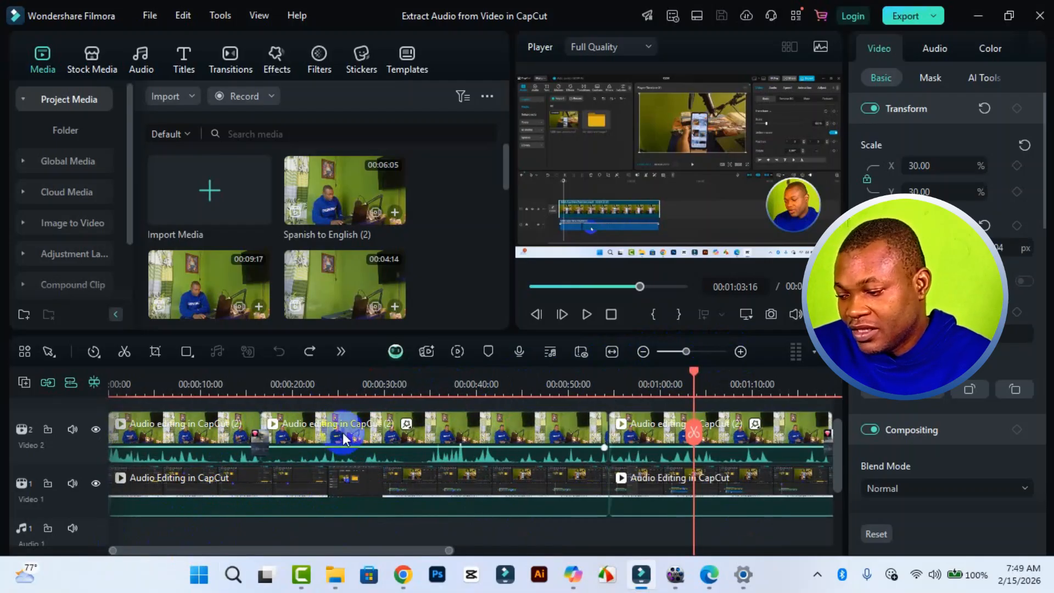
{"action": "left_click", "coordinate": [218, 442]}
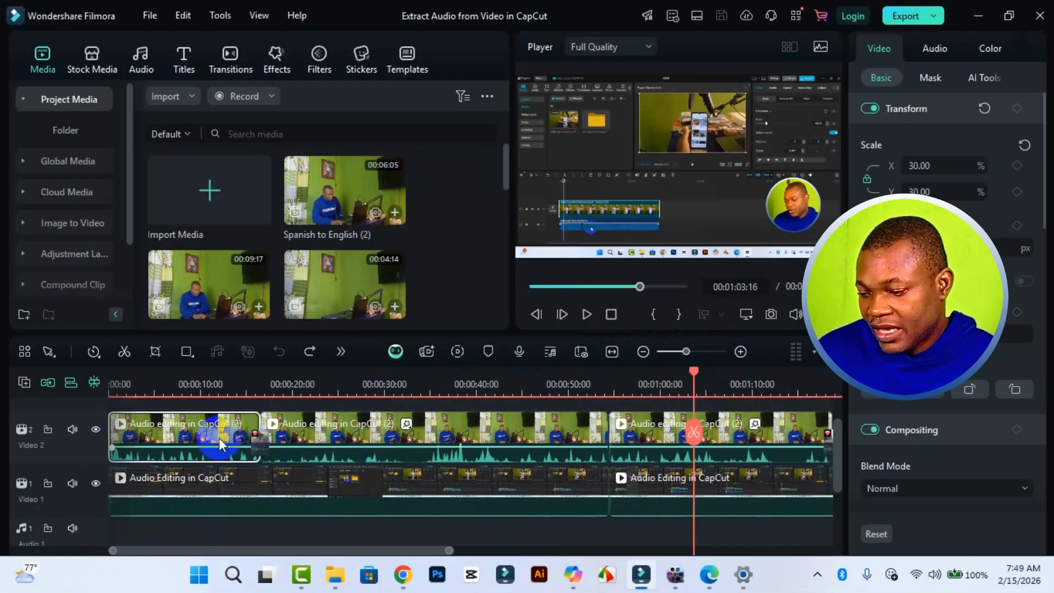
{"action": "left_click", "coordinate": [513, 431]}
{"action": "left_click", "coordinate": [633, 429]}
{"action": "left_click", "coordinate": [174, 443]}
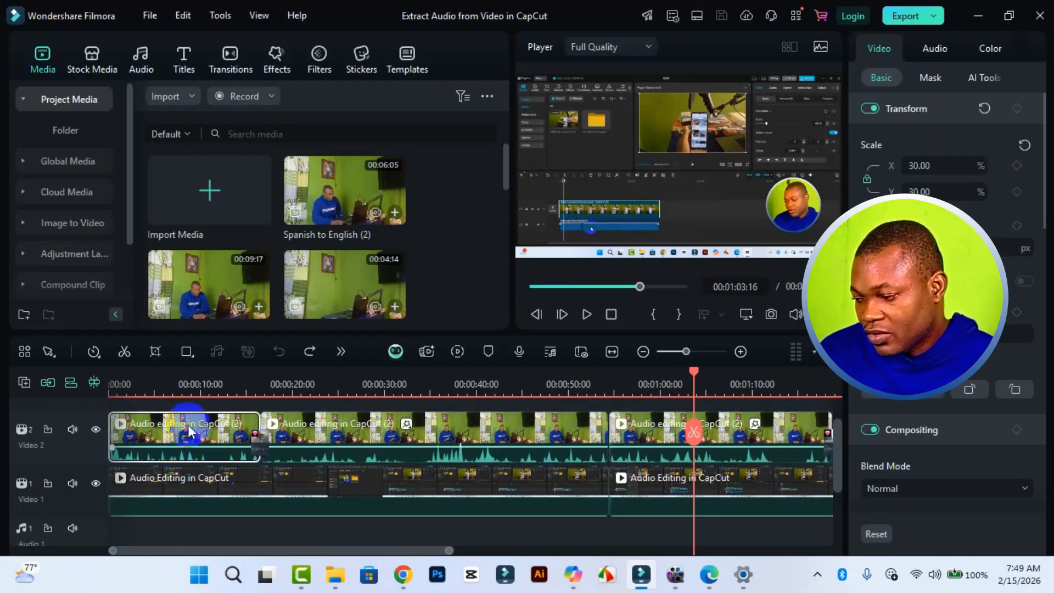
{"action": "left_click", "coordinate": [161, 393]}
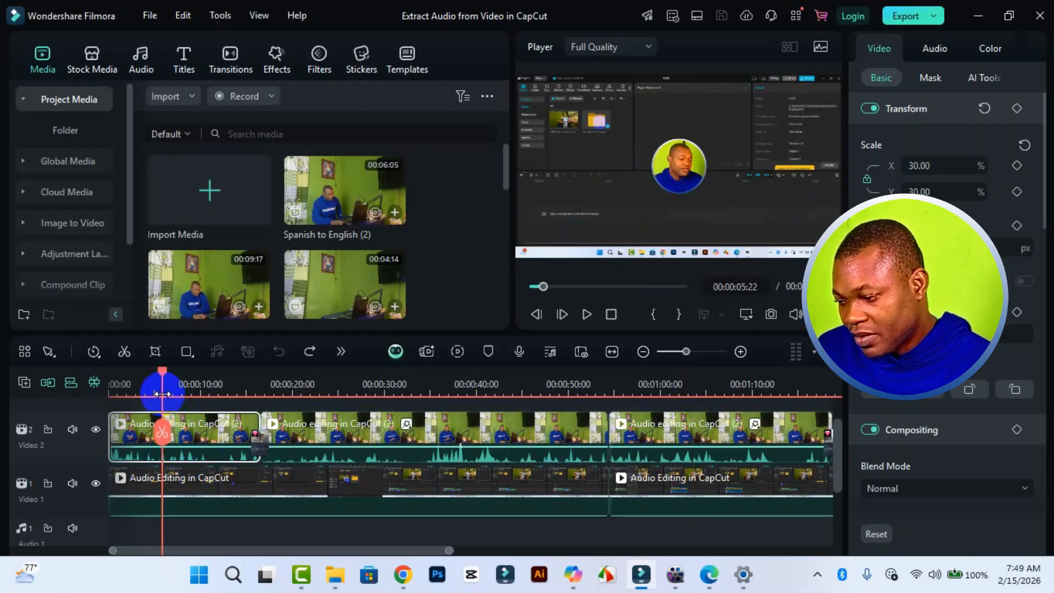
{"action": "key", "text": "Delete"}
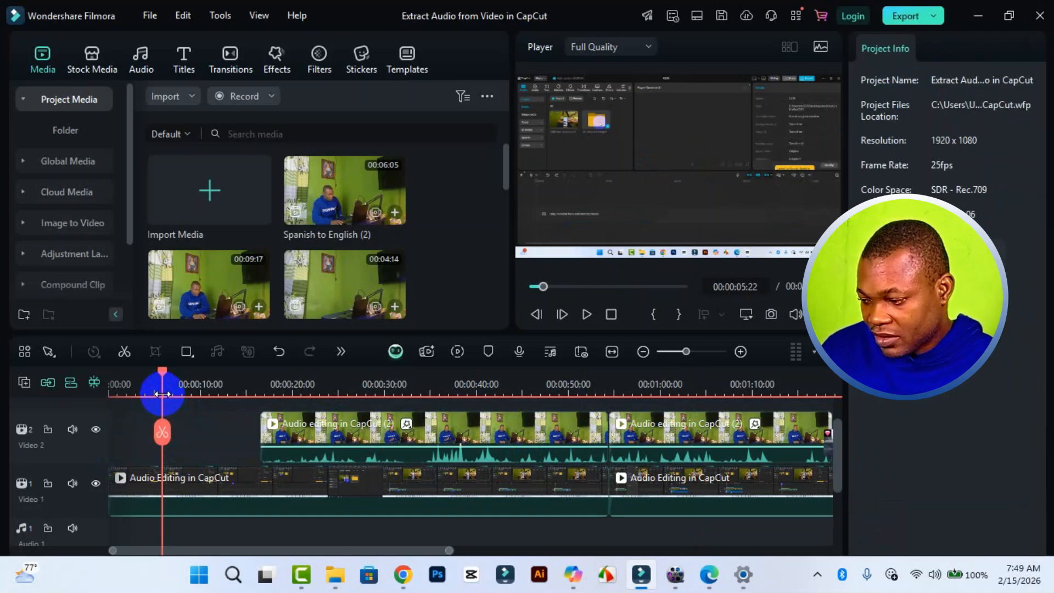
{"action": "key", "text": "ctrl+z"}
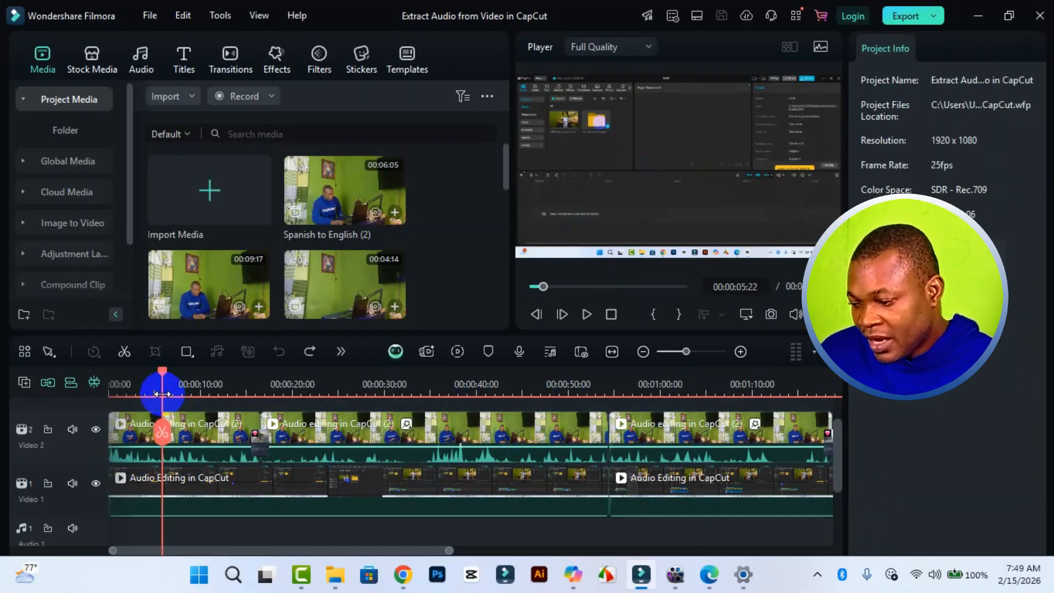
Split the first screen-recording clip on the Video 1 track at 00:00:04:22.
{"action": "left_click", "coordinate": [257, 476]}
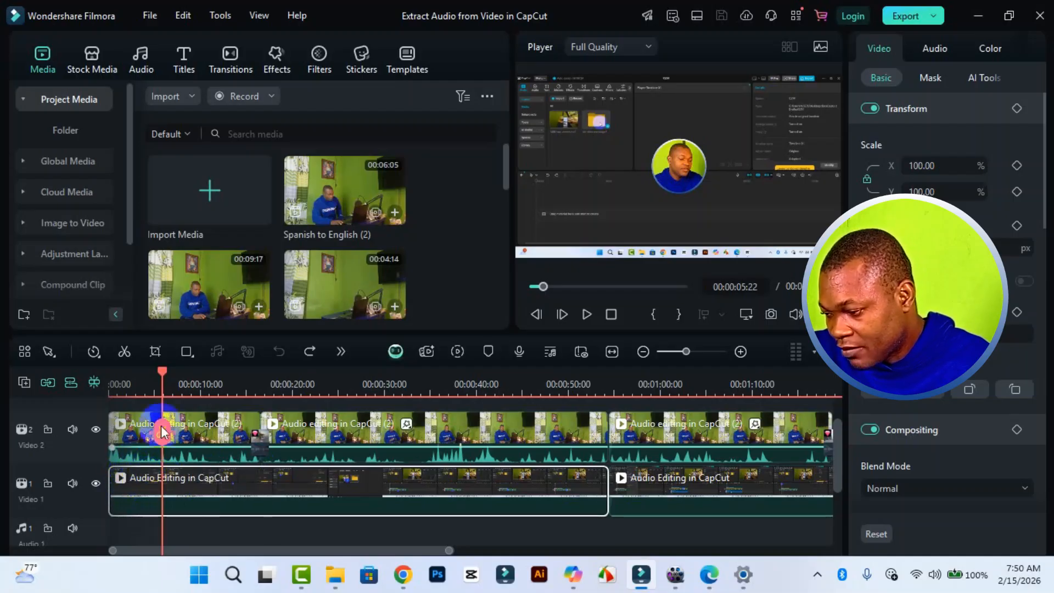
{"action": "left_click", "coordinate": [154, 380]}
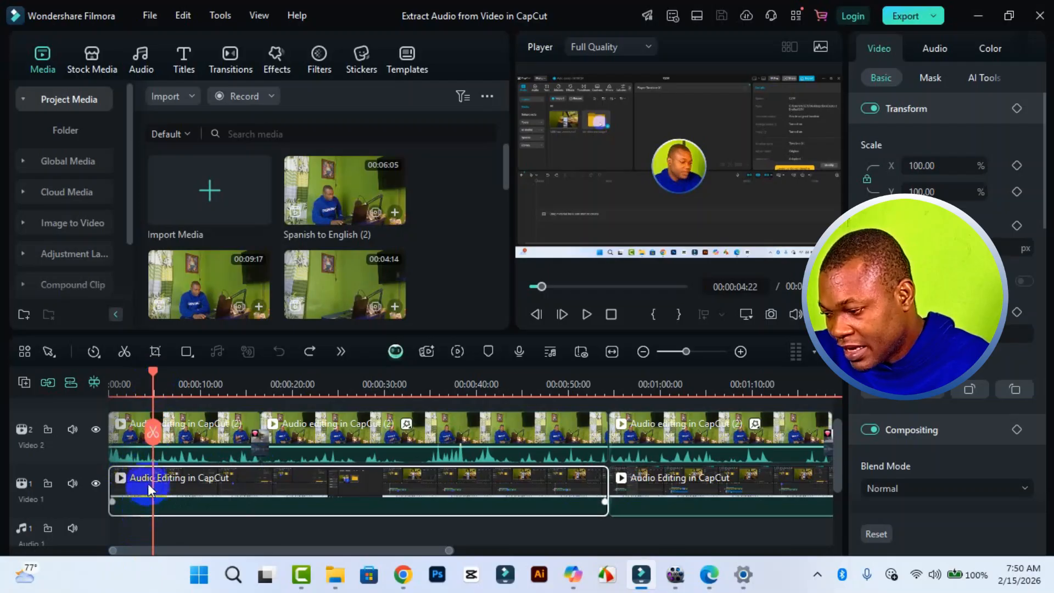
{"action": "left_click", "coordinate": [155, 437]}
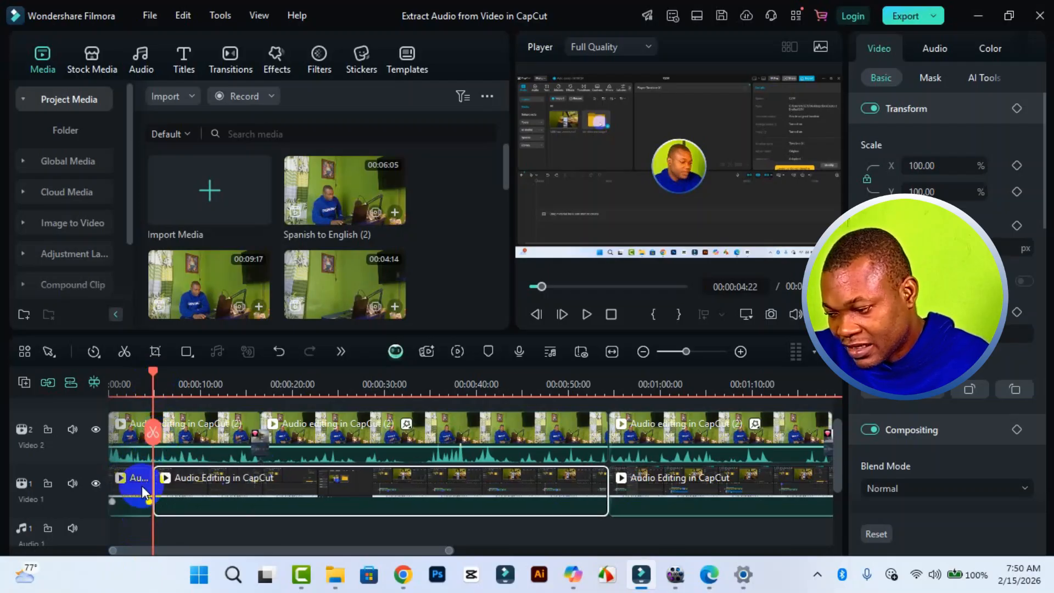
Try deleting the short opening segment of Video 1, undo it, redo it, and undo it again.
{"action": "left_click", "coordinate": [162, 486]}
{"action": "left_click", "coordinate": [135, 488]}
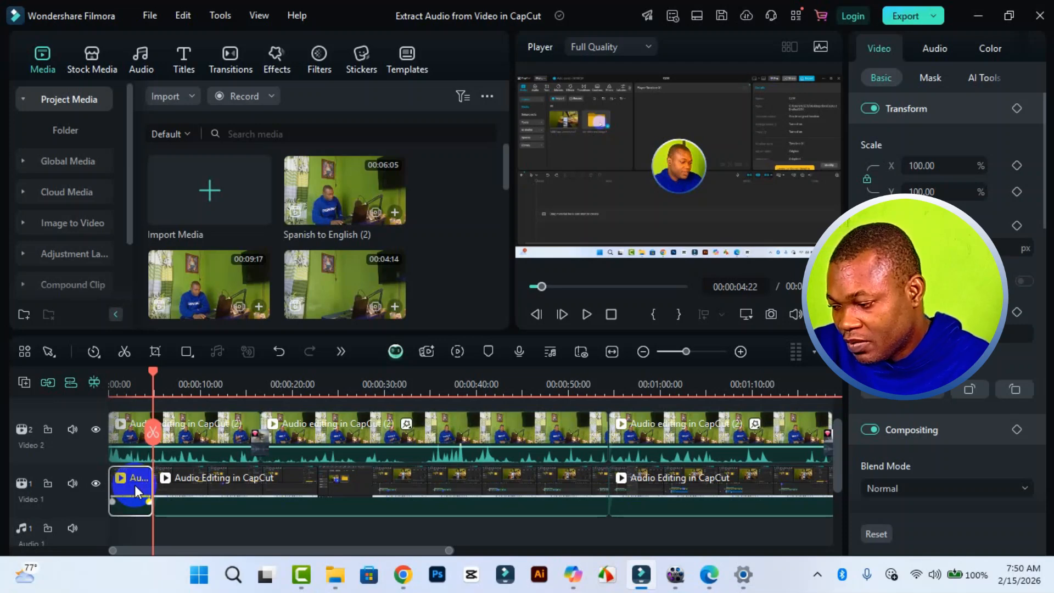
{"action": "key", "text": "Delete"}
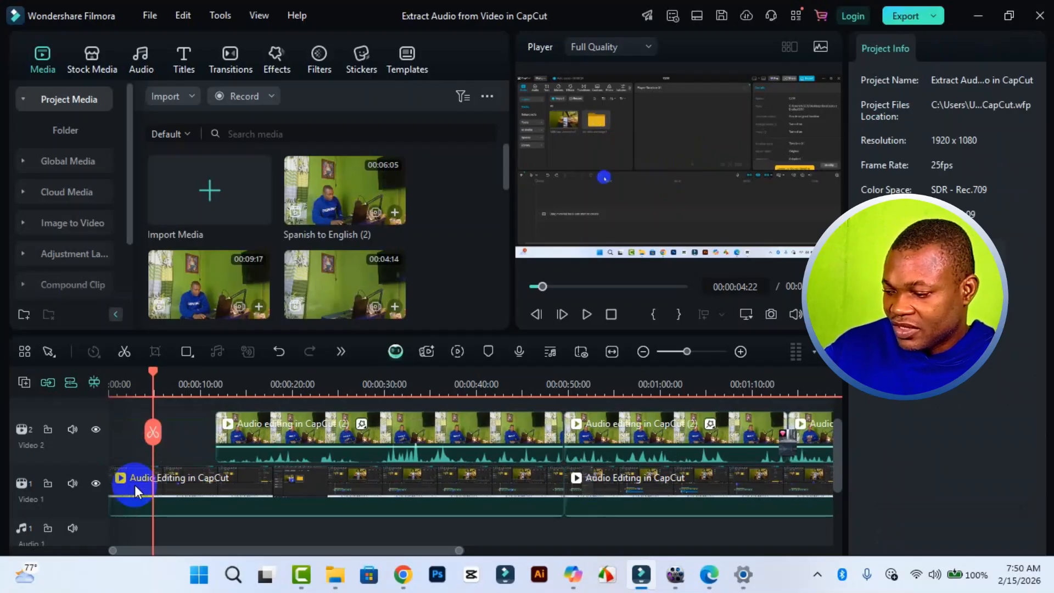
{"action": "key", "text": "ctrl+z"}
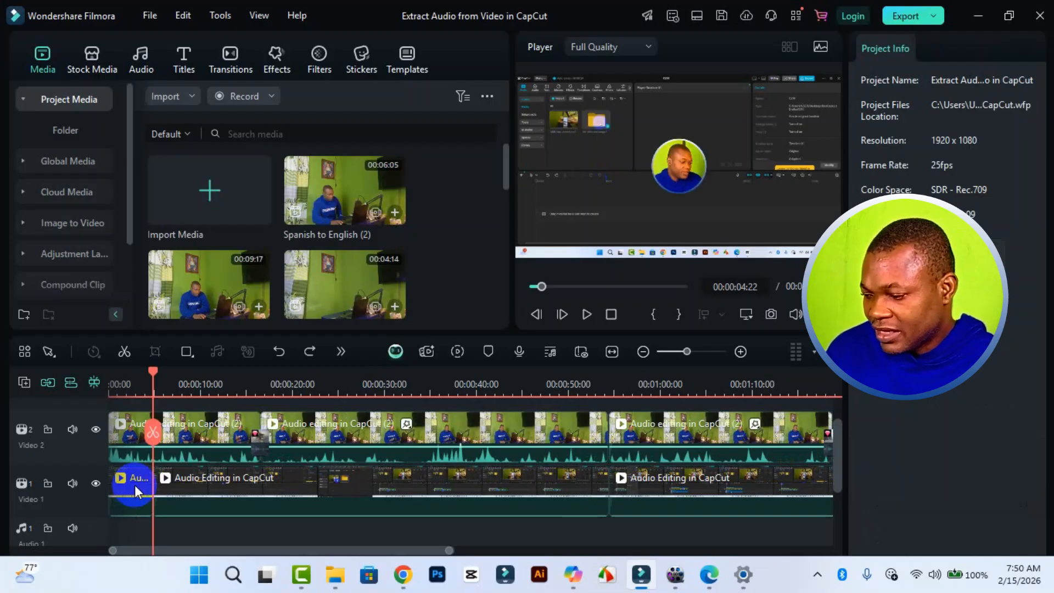
{"action": "left_click", "coordinate": [134, 481]}
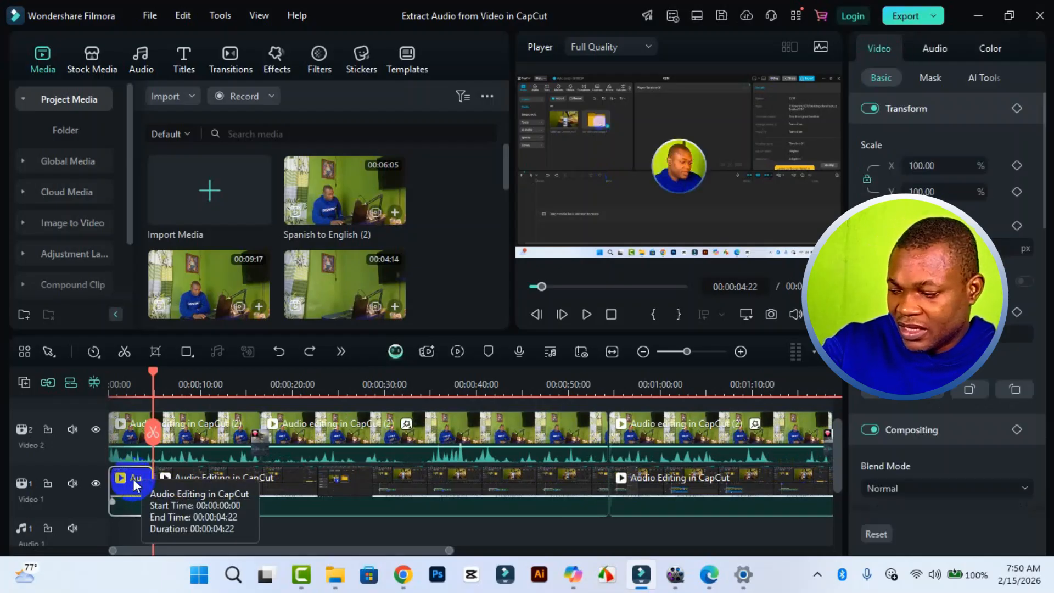
{"action": "key", "text": "ctrl+y"}
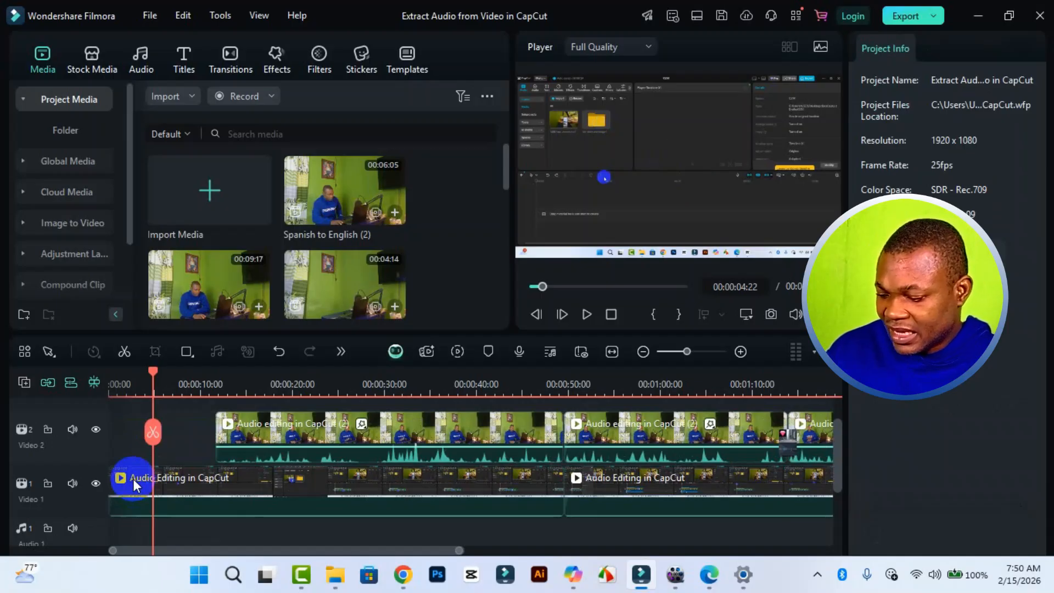
{"action": "key", "text": "ctrl+z"}
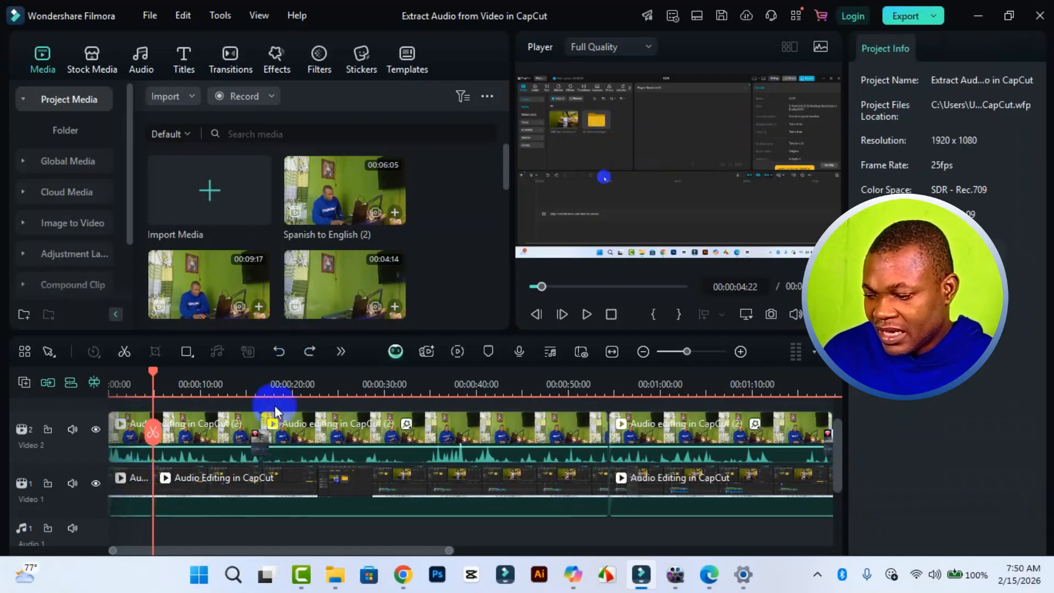
Try deleting the long Video 1 segment after the first cut, check both tracks, and undo the deletion.
{"action": "left_click", "coordinate": [424, 488]}
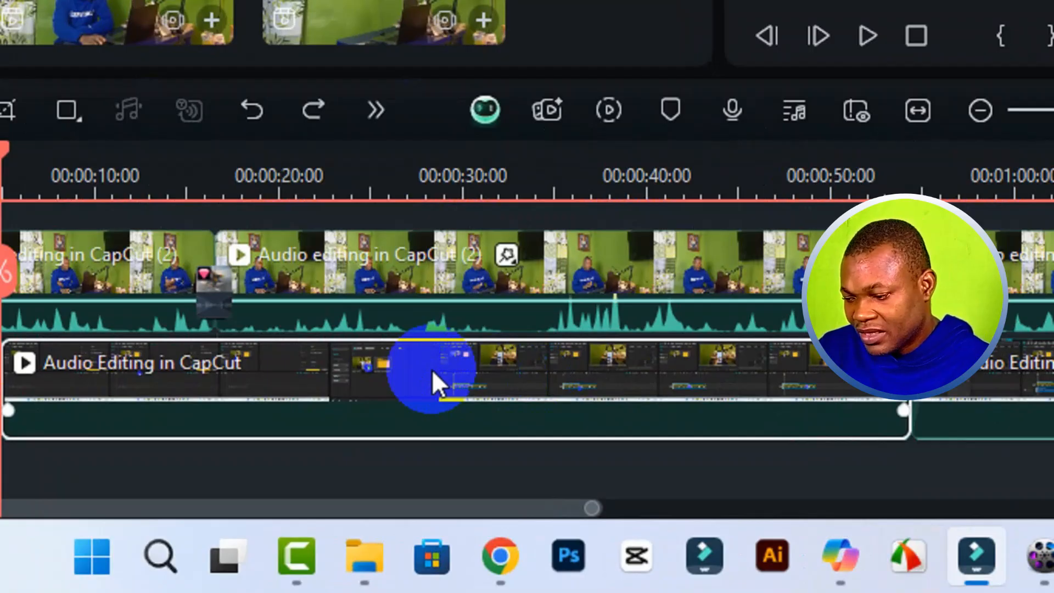
{"action": "key", "text": "Delete"}
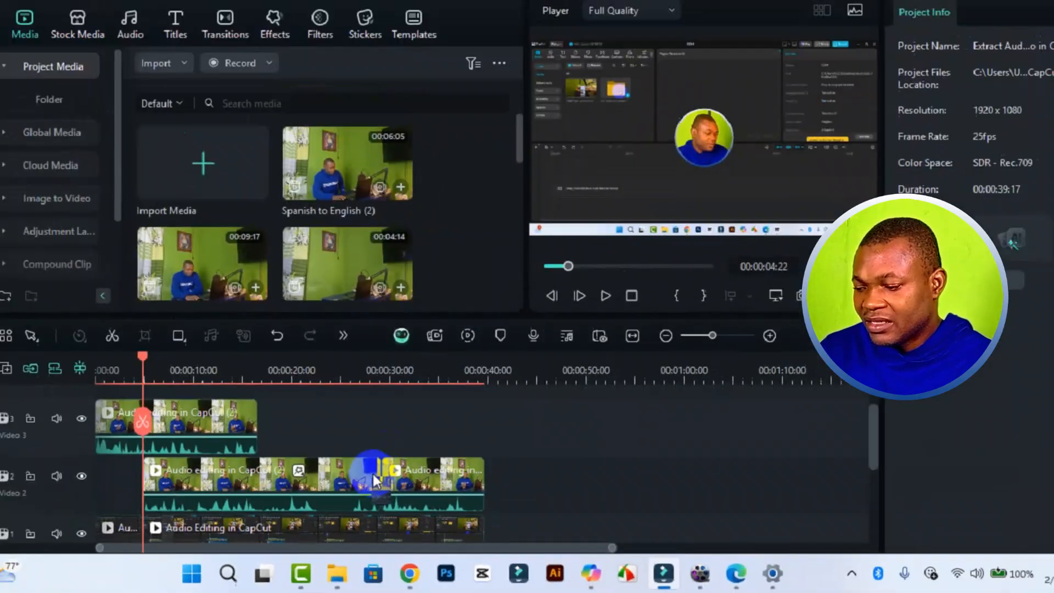
{"action": "scroll", "coordinate": [432, 372], "scroll_direction": "down", "scroll_amount": 2}
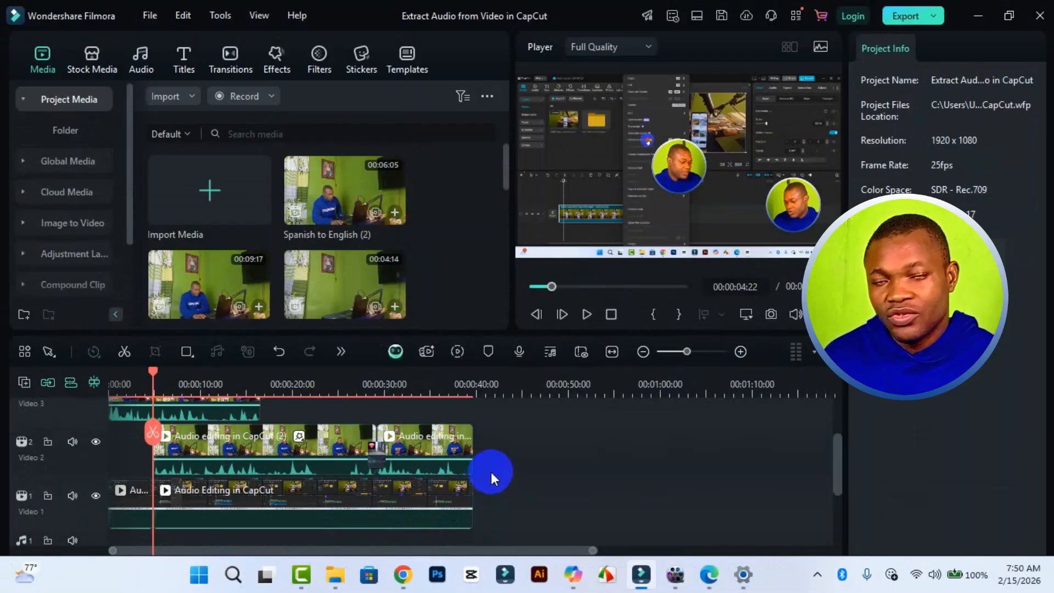
{"action": "scroll", "coordinate": [491, 471], "scroll_direction": "up", "scroll_amount": 1}
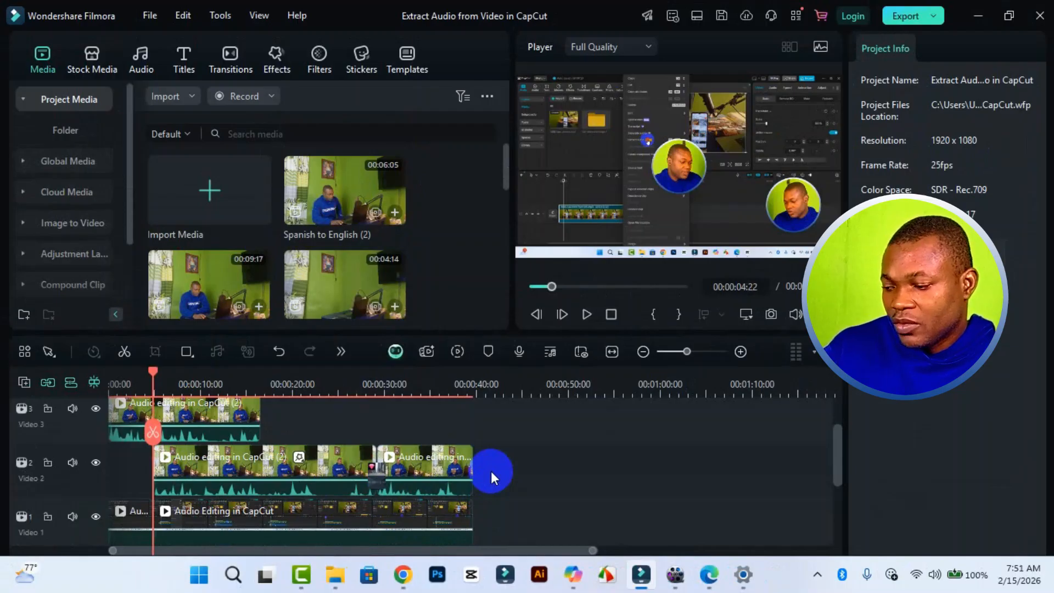
{"action": "key", "text": "ctrl+z"}
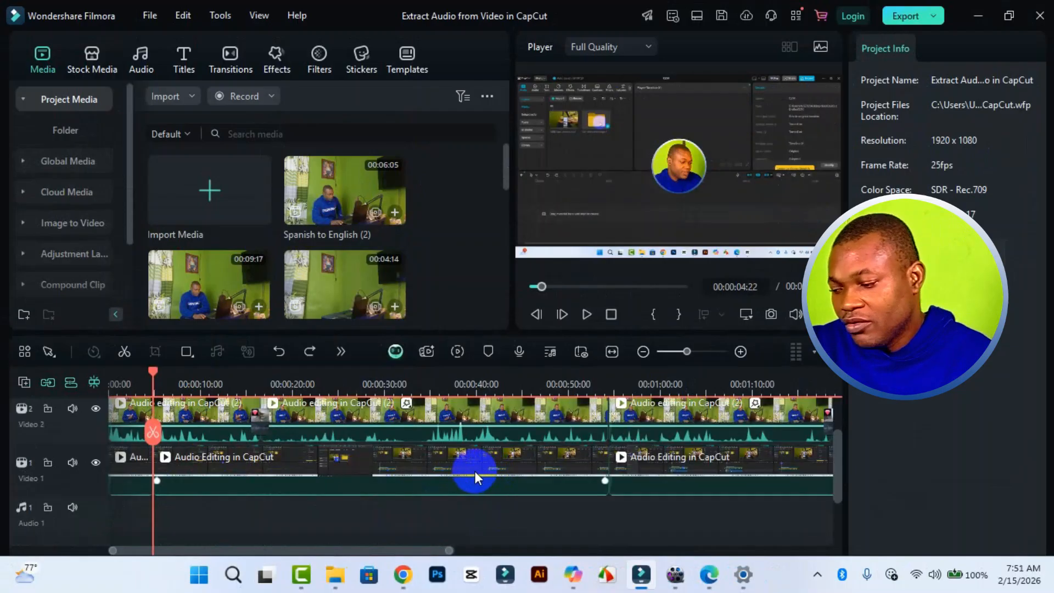
{"action": "scroll", "coordinate": [480, 471], "scroll_direction": "up", "scroll_amount": 2}
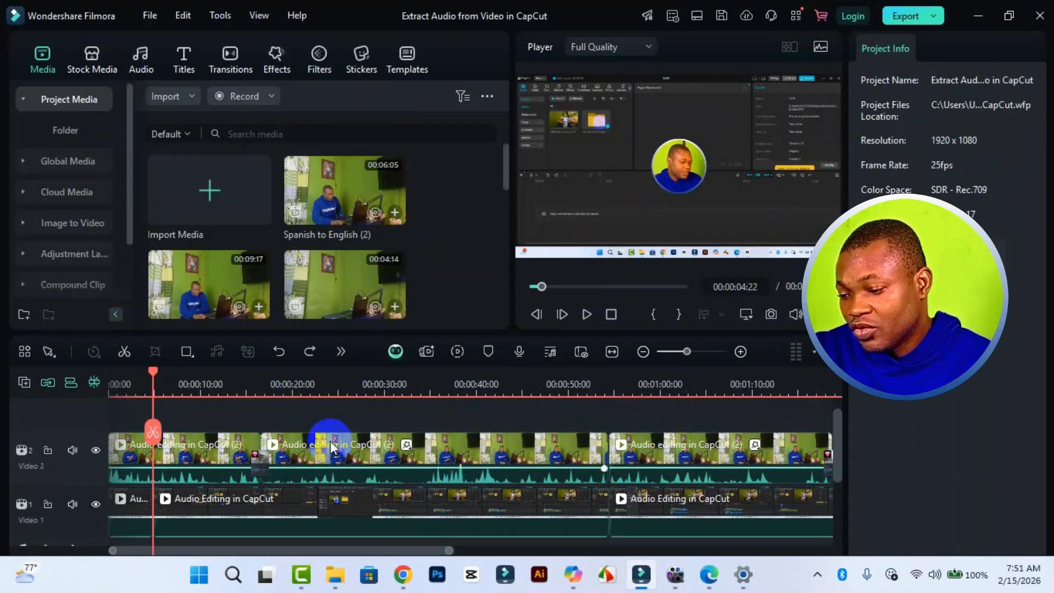
Select all the clips on the Video 2 track and lock that track.
{"action": "left_click", "coordinate": [643, 351]}
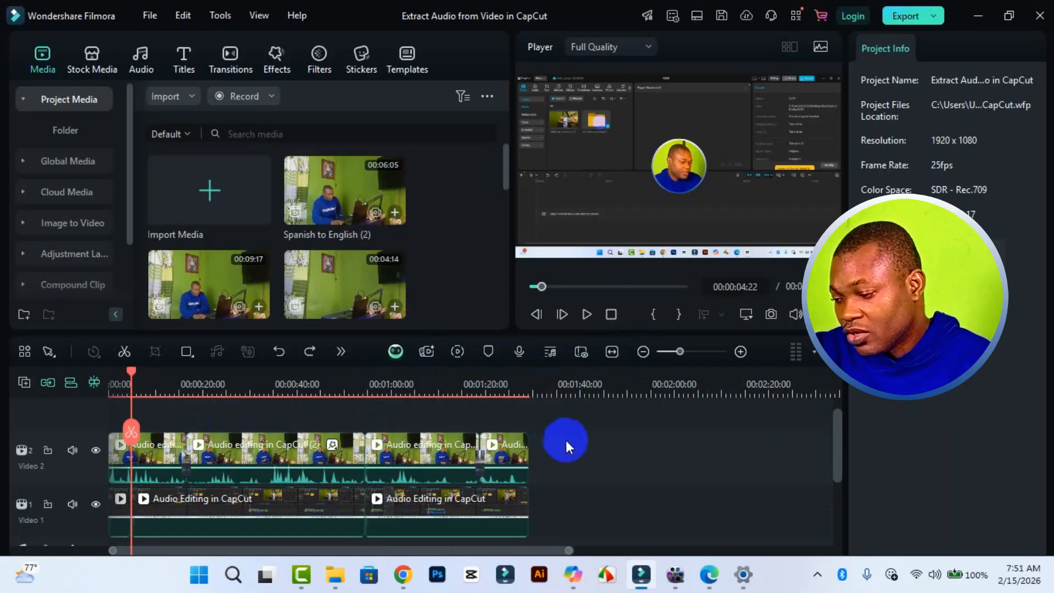
{"action": "left_click_drag", "start_coordinate": [582, 443], "coordinate": [127, 459]}
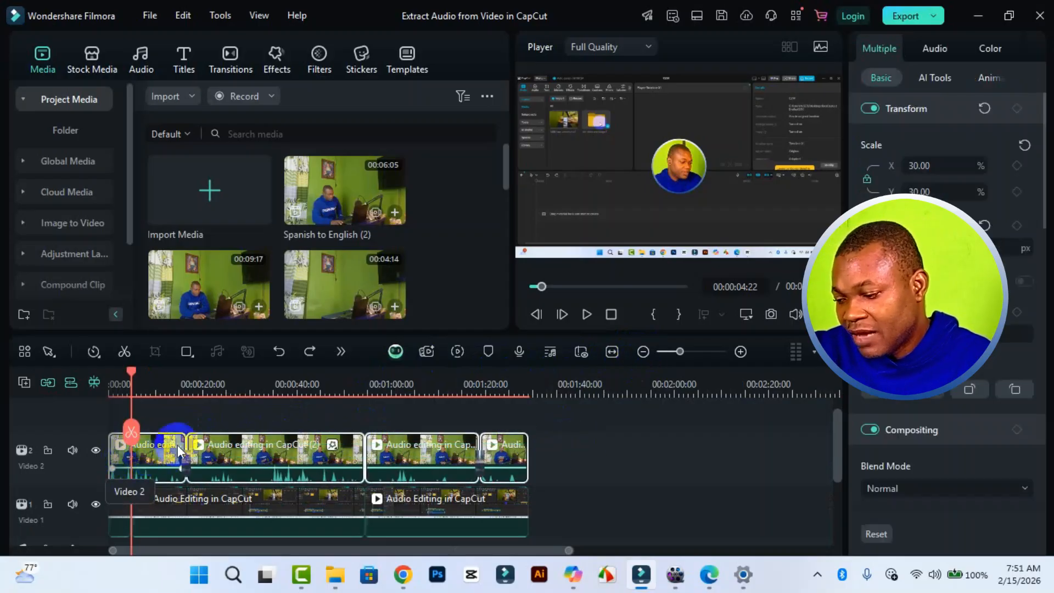
{"action": "left_click", "coordinate": [503, 459]}
{"action": "left_click_drag", "start_coordinate": [565, 449], "coordinate": [65, 478]}
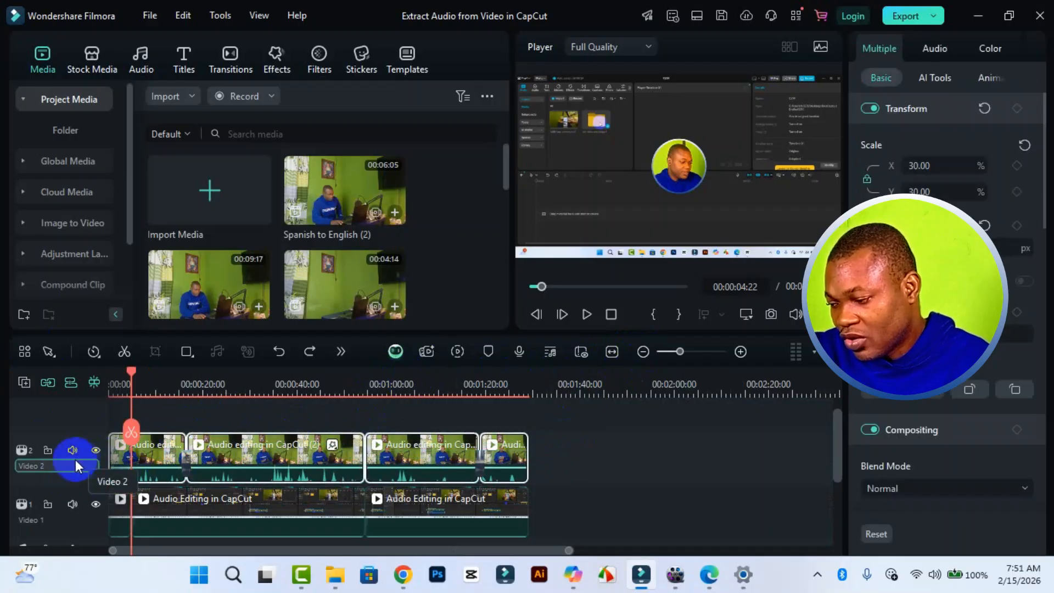
{"action": "left_click", "coordinate": [49, 451]}
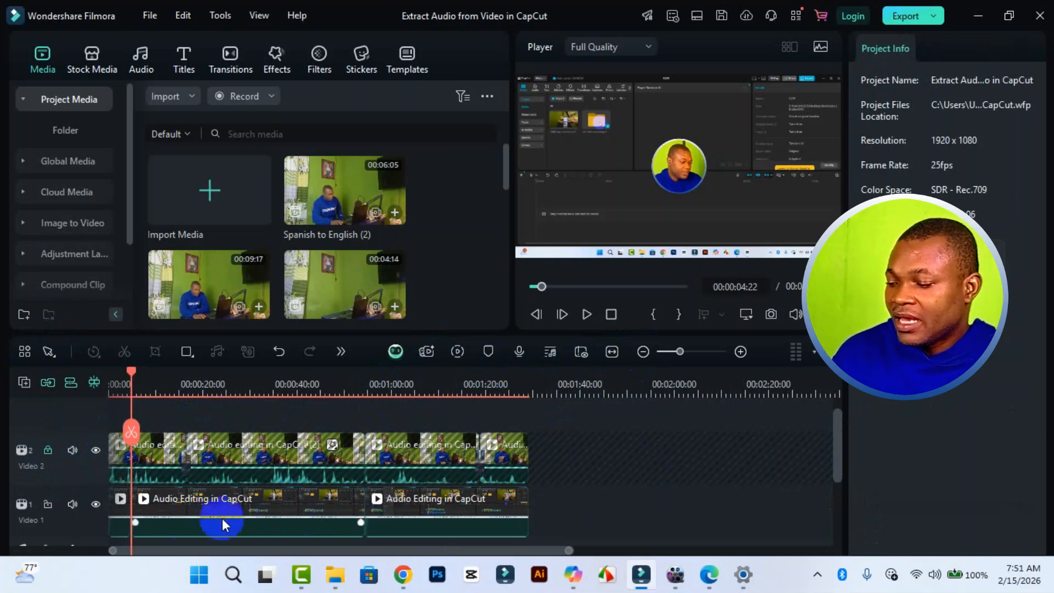
Delete the short opening segment of the Video 1 track while Video 2 is locked.
{"action": "left_click", "coordinate": [186, 513]}
{"action": "left_click", "coordinate": [417, 503]}
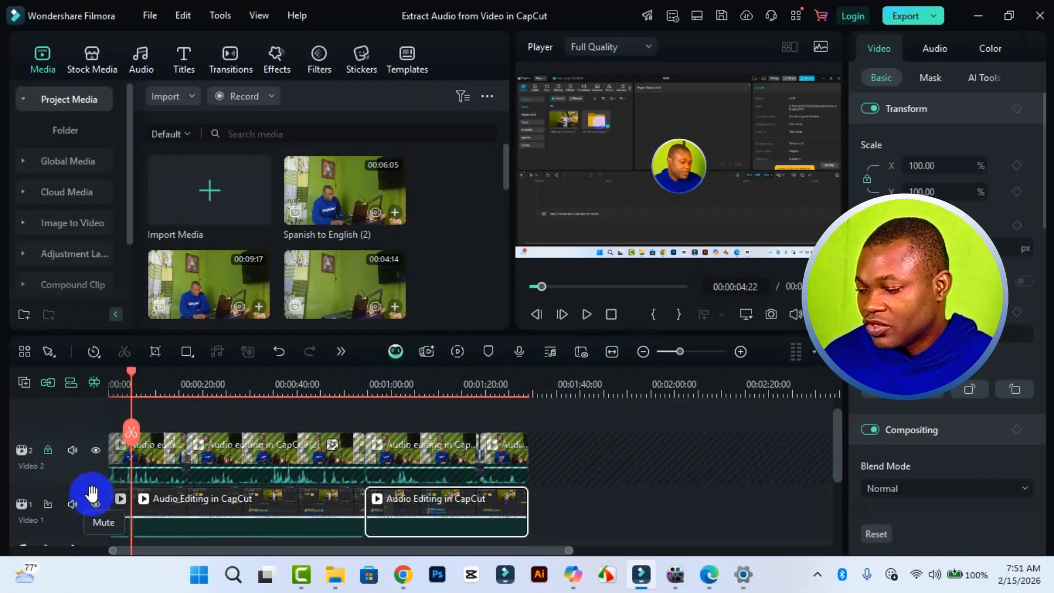
{"action": "left_click", "coordinate": [121, 502]}
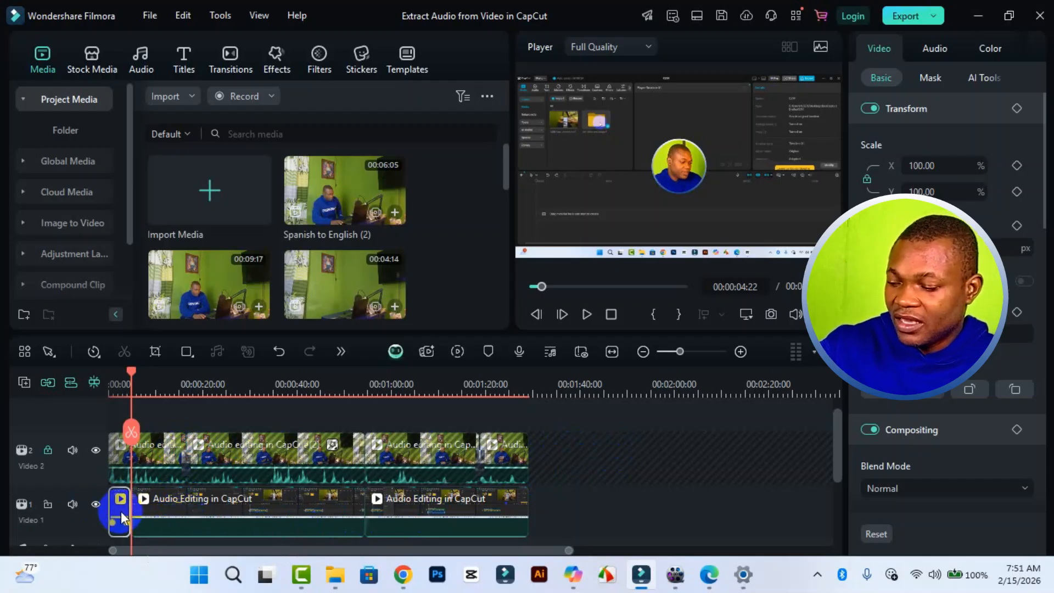
{"action": "key", "text": "Delete"}
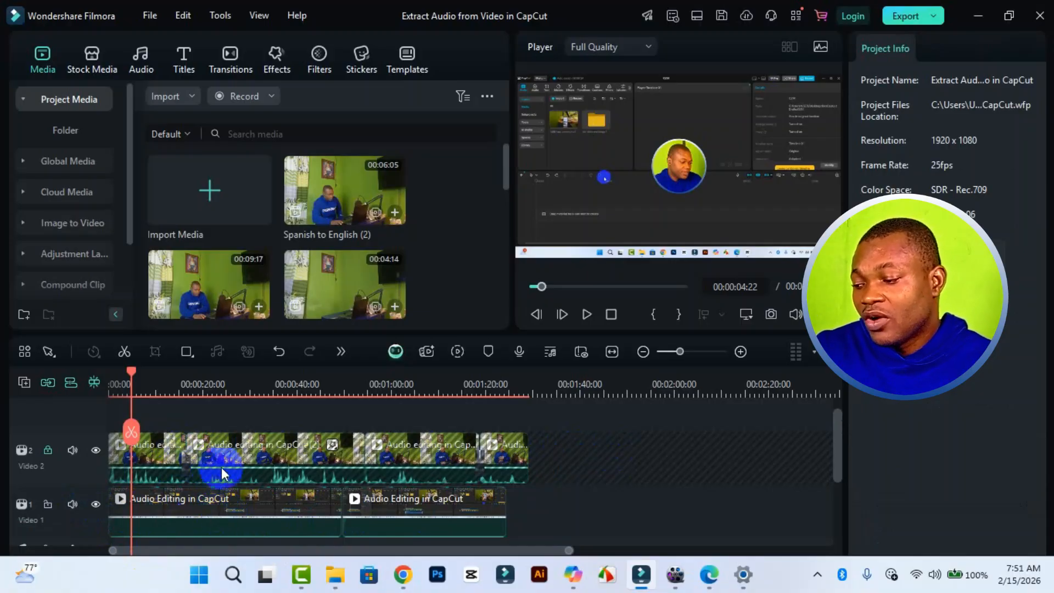
Split the first Video 1 clip at 00:00:33:23 and delete the segment between this cut and the next clip.
{"action": "left_click_drag", "start_coordinate": [130, 377], "coordinate": [284, 405]}
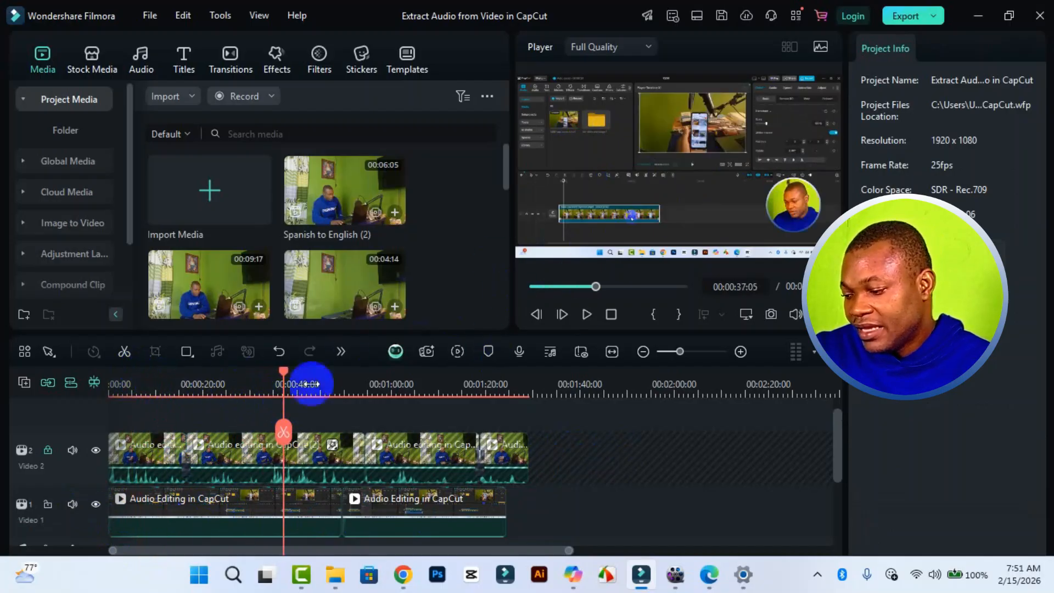
{"action": "left_click", "coordinate": [153, 388]}
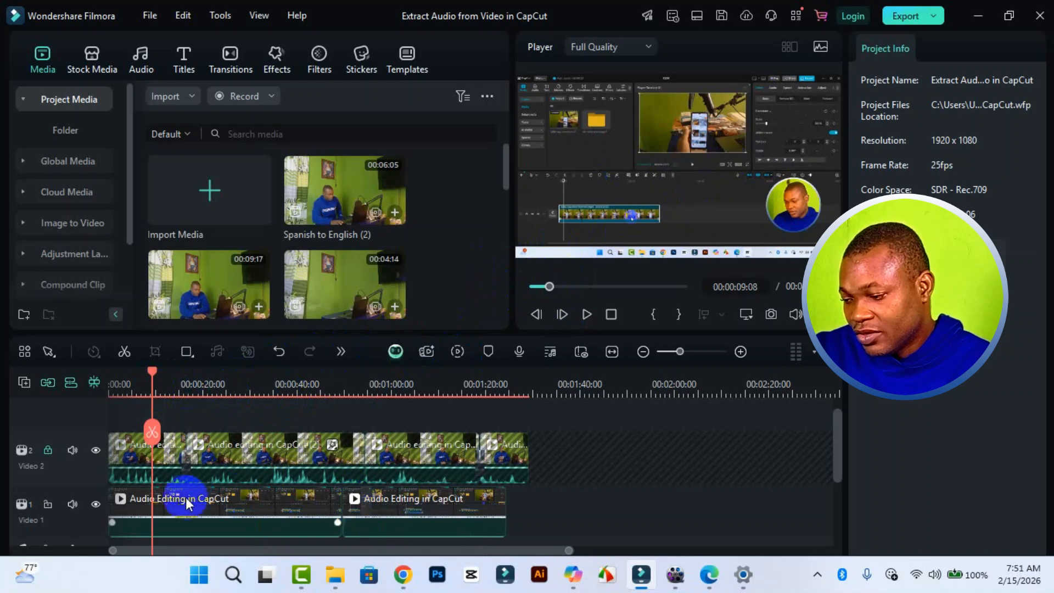
{"action": "left_click", "coordinate": [267, 396]}
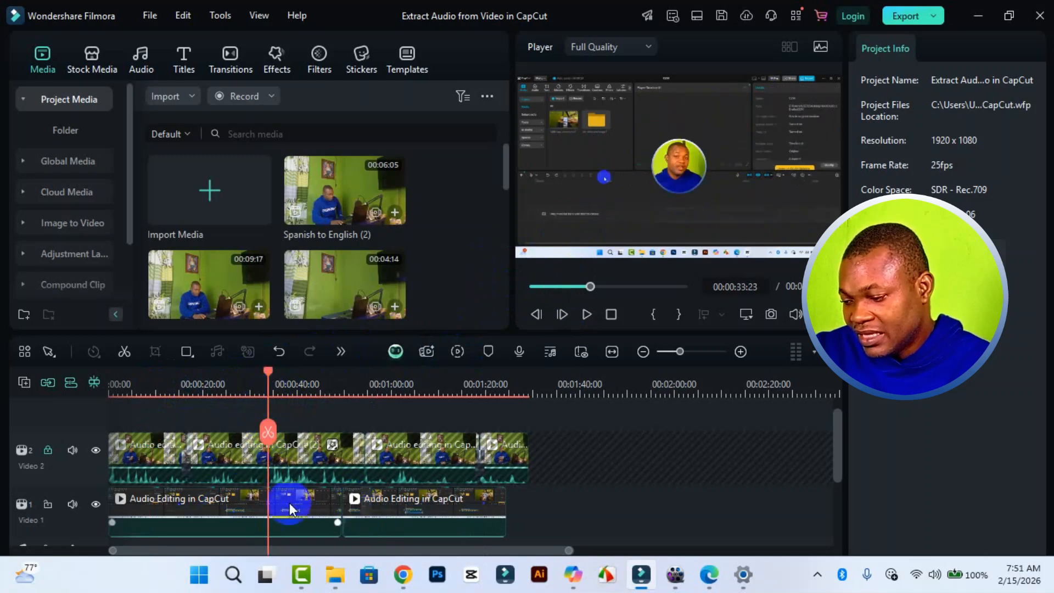
{"action": "left_click", "coordinate": [289, 499]}
{"action": "left_click", "coordinate": [269, 434]}
{"action": "left_click", "coordinate": [295, 499]}
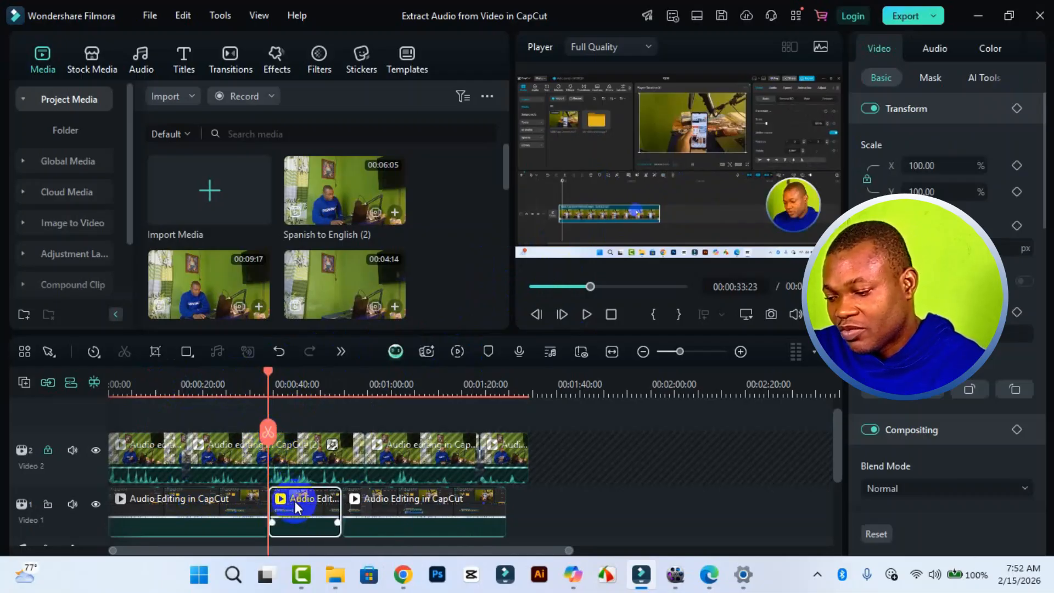
{"action": "key", "text": "Delete"}
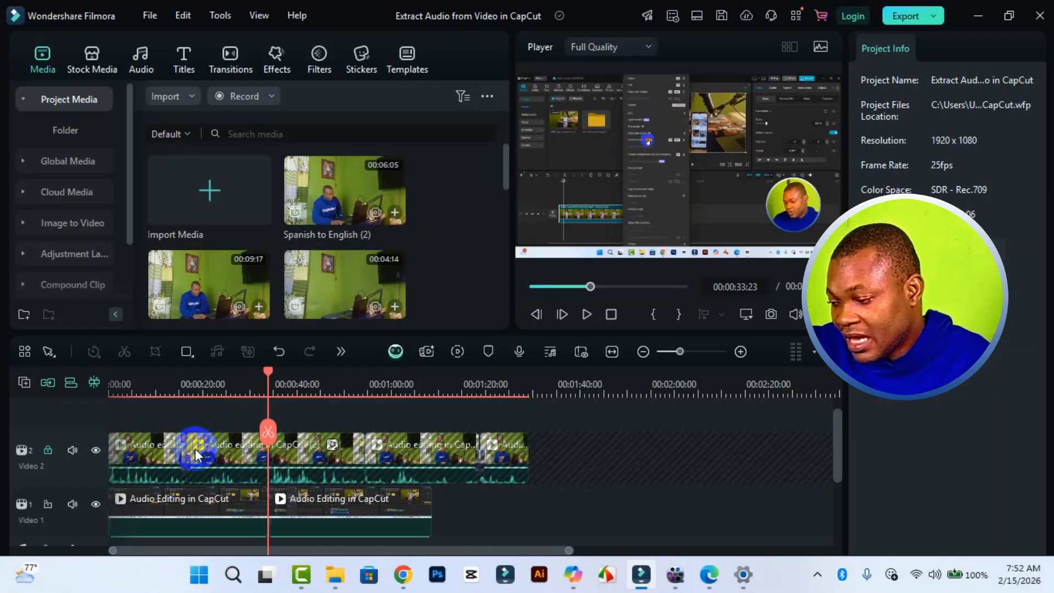
Unlock the Video 2 track and select its last clip.
{"action": "left_click", "coordinate": [48, 451]}
{"action": "left_click", "coordinate": [151, 466]}
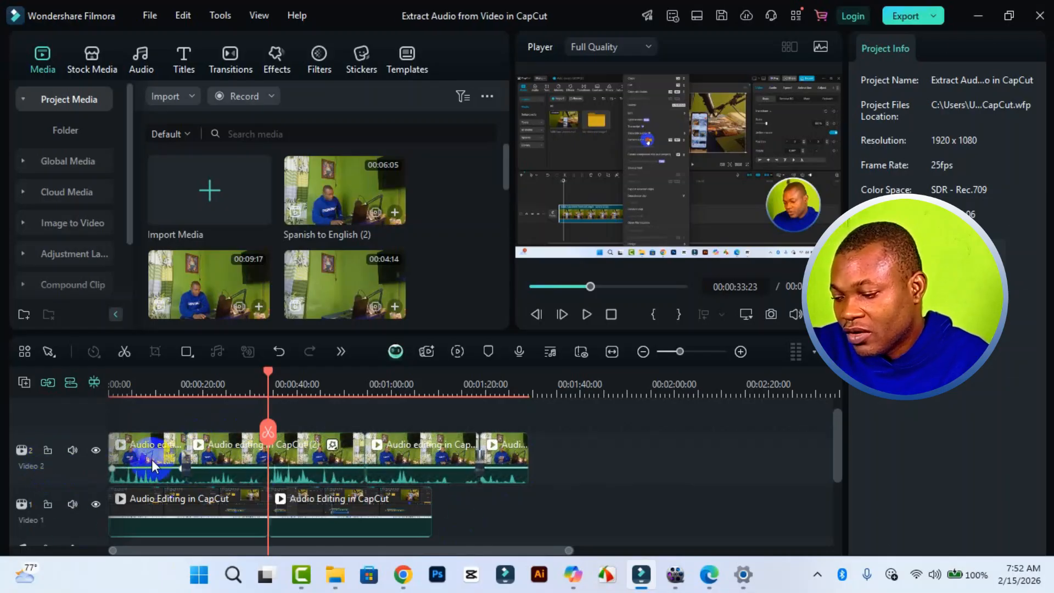
{"action": "left_click", "coordinate": [416, 455]}
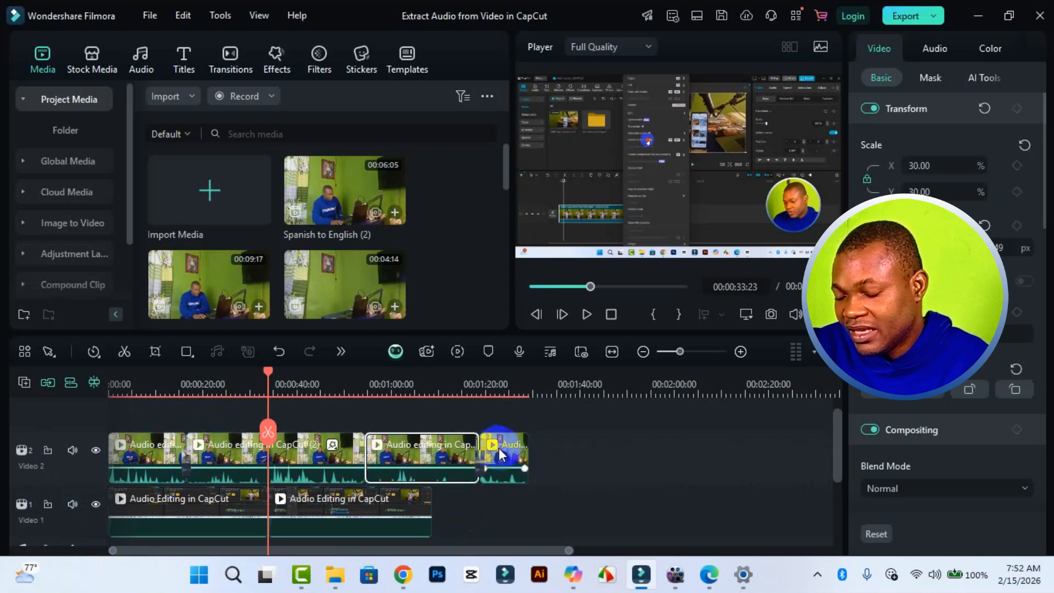
{"action": "left_click", "coordinate": [501, 453]}
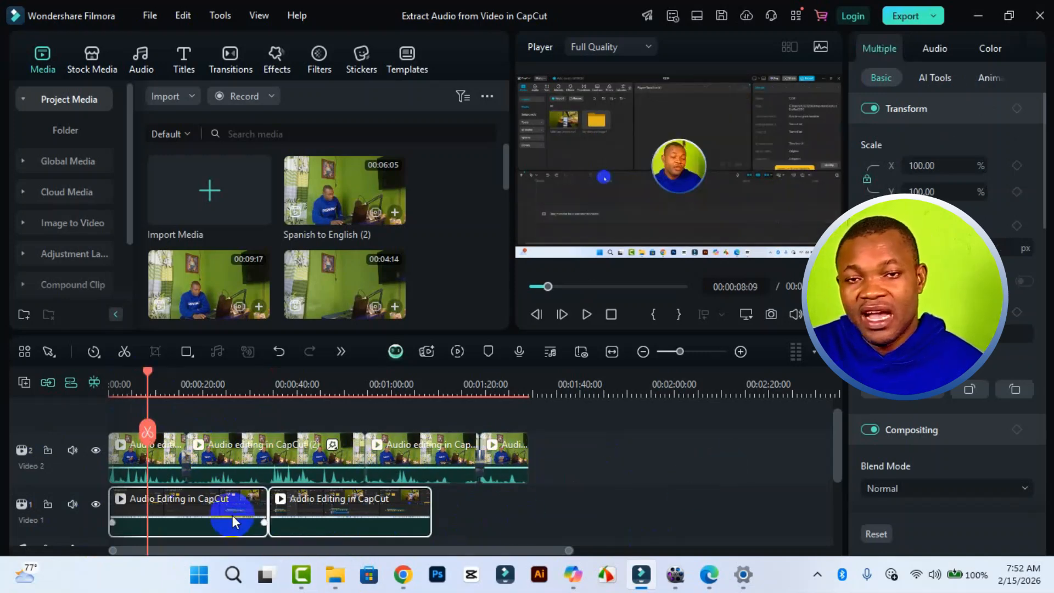